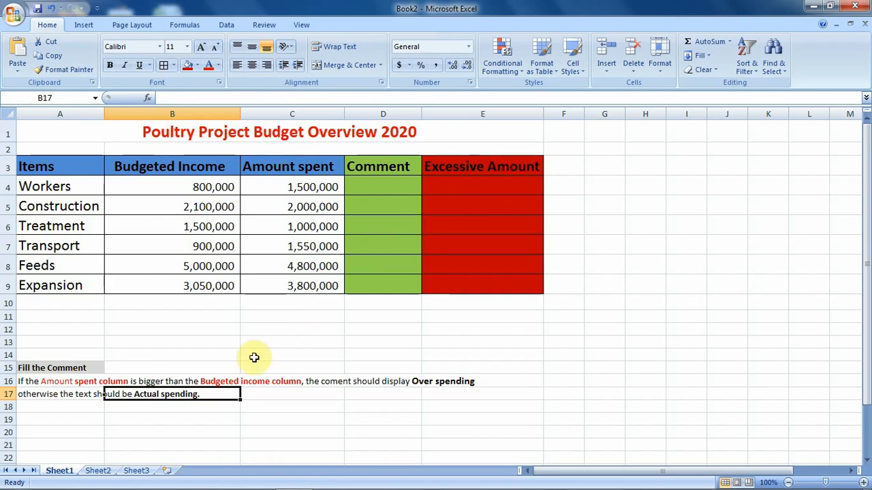
On Sheet2, enter the formula =IF(B2>A2,"Bigger","Smaller") in the Comment cell C2.
click(97, 473)
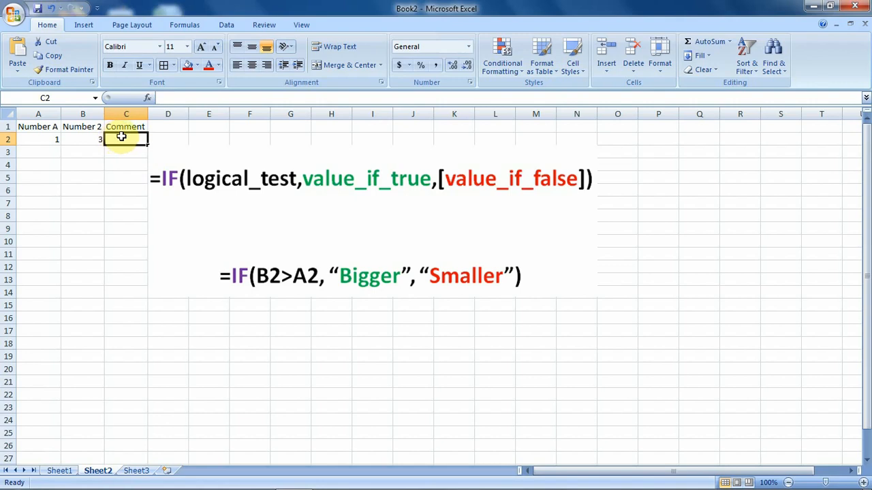
text(=)
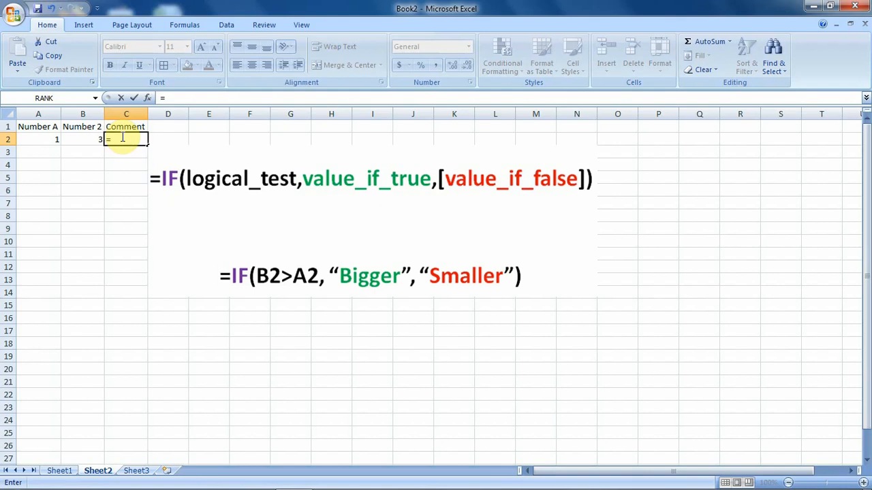
text(IF)
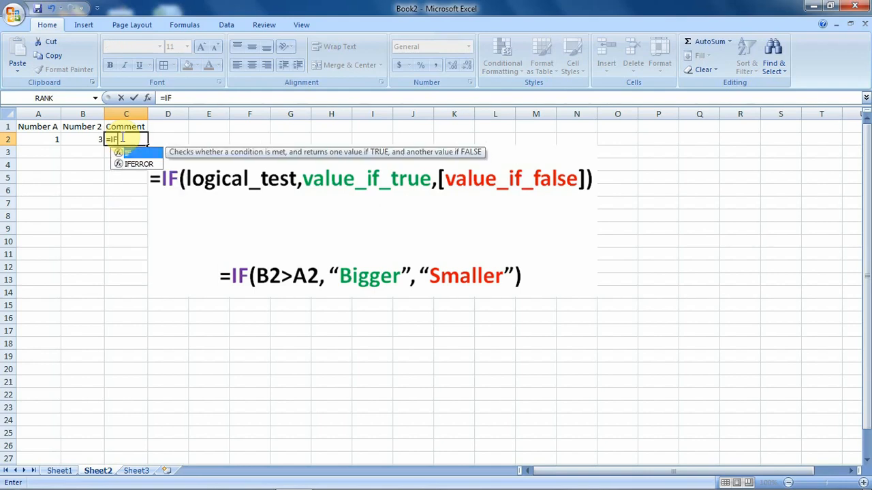
text(()
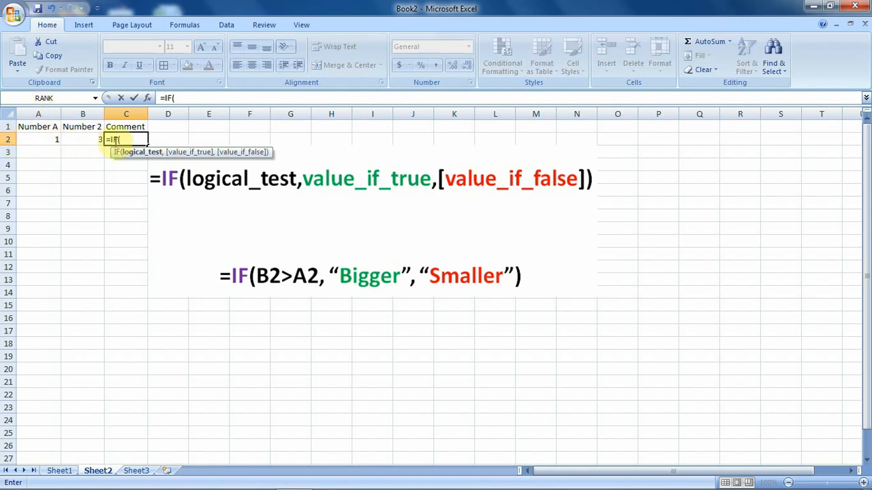
text(B2>A)
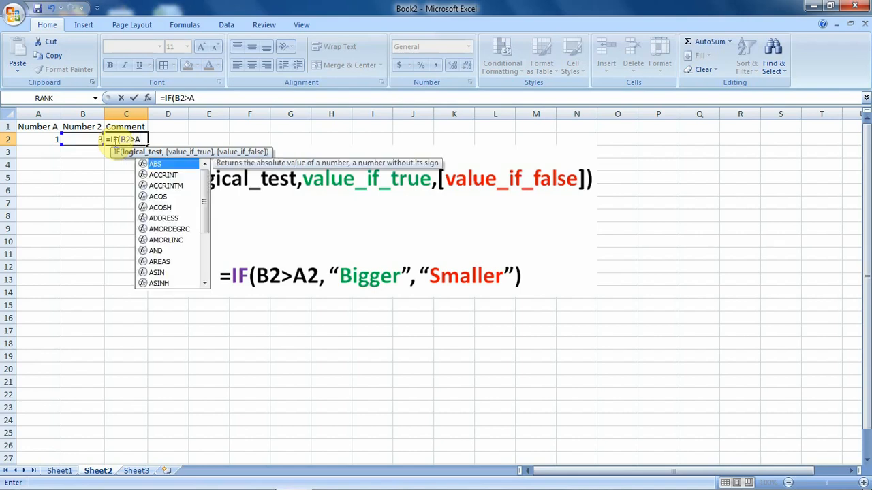
text(2)
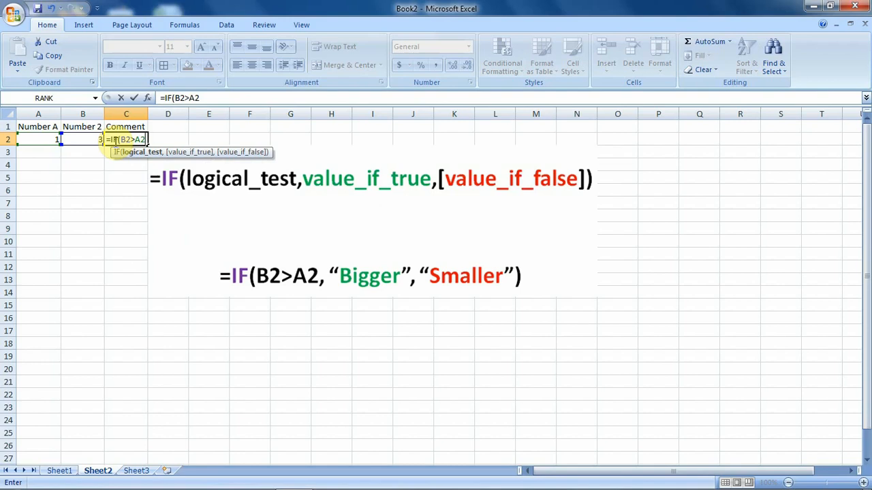
text(,)
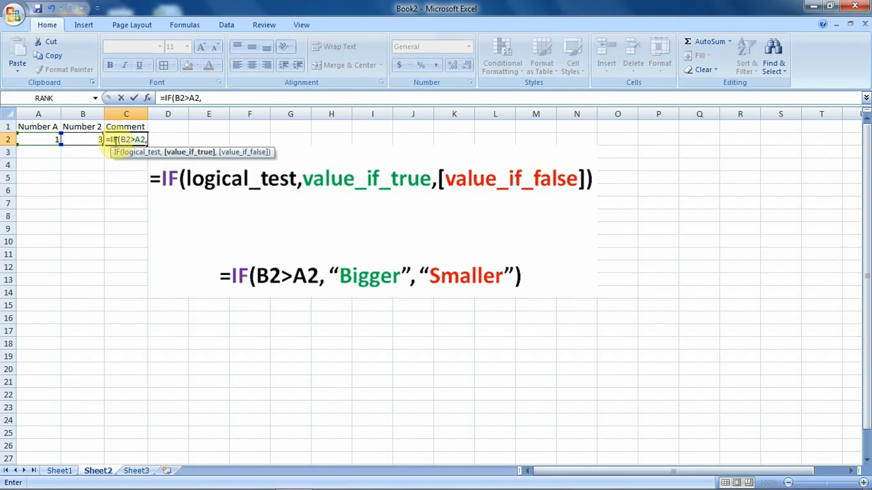
text(Bigger",)
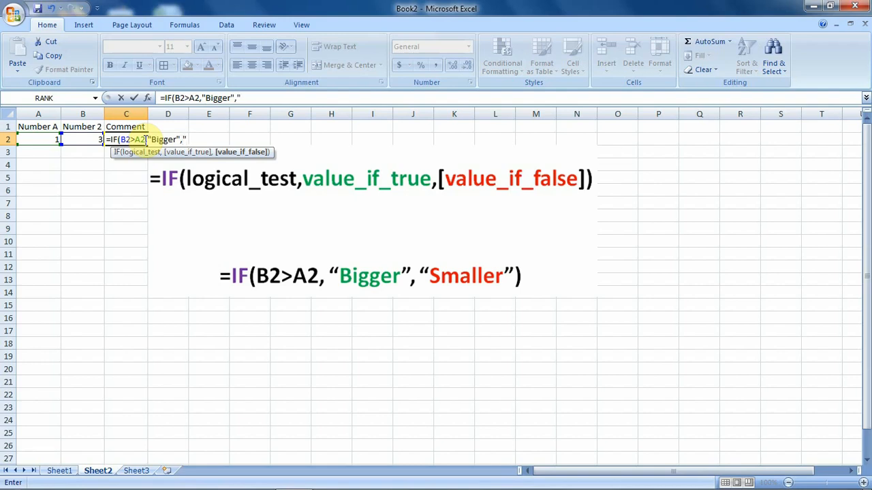
text(Smaller")
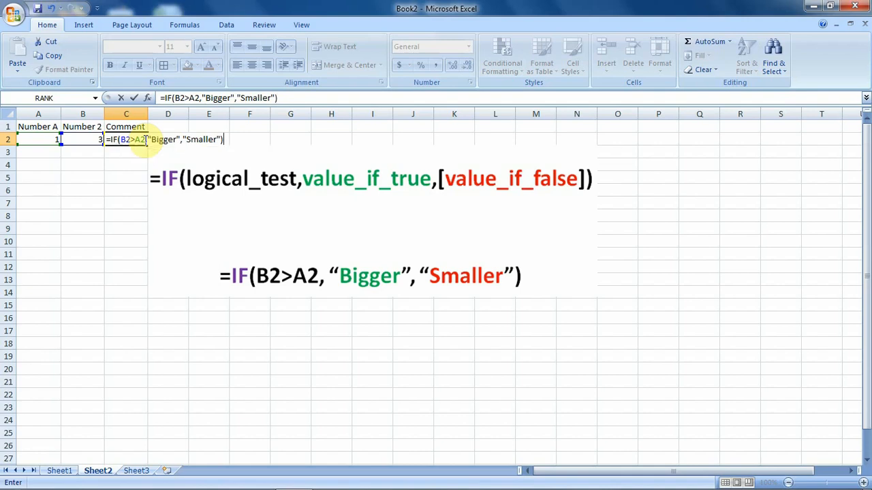
key(Return)
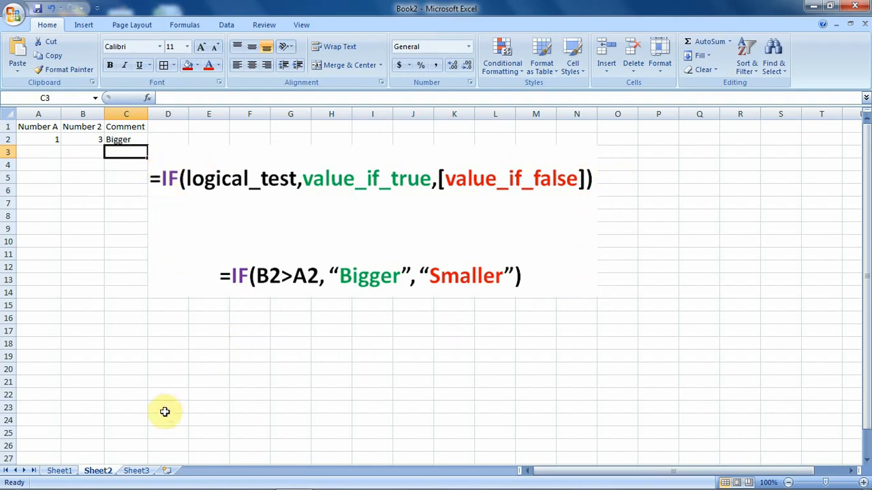
On Sheet1, search the function library for "if" and insert the IF function into Comment cell D4.
click(59, 471)
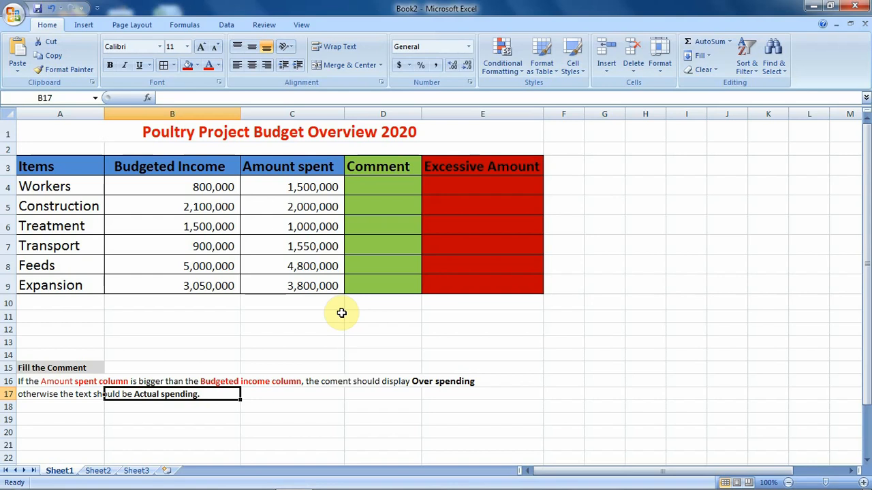
click(376, 187)
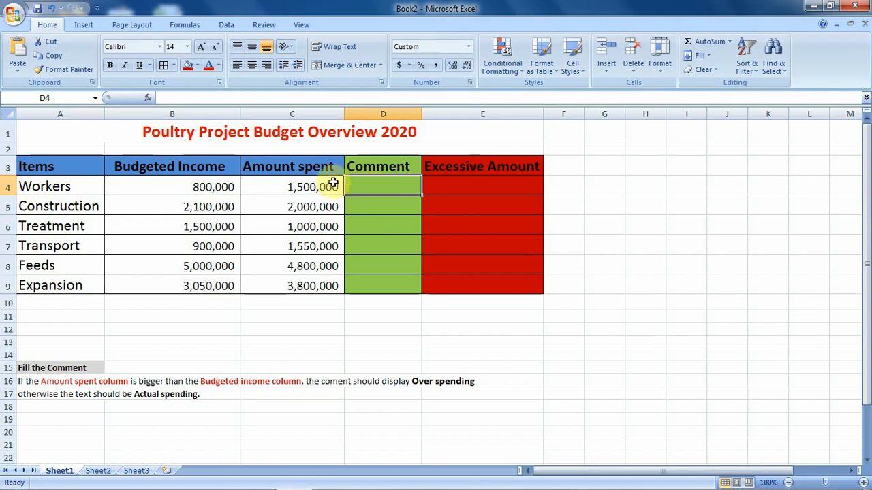
click(185, 25)
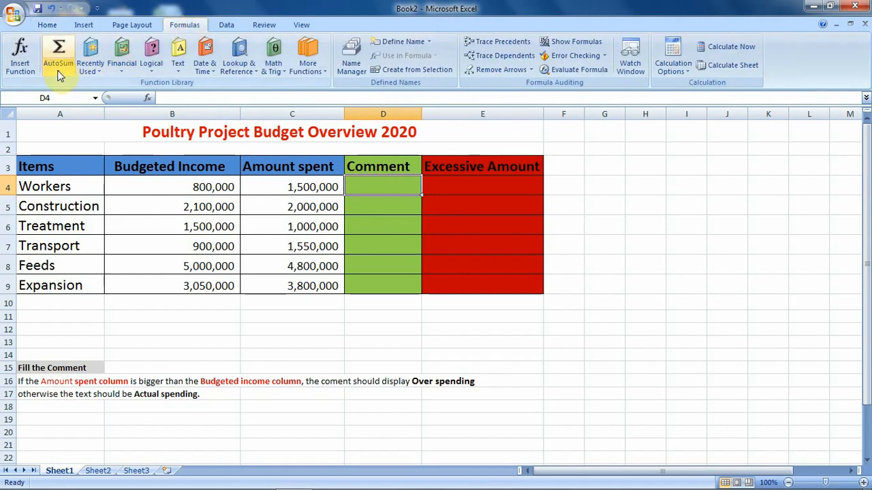
click(21, 55)
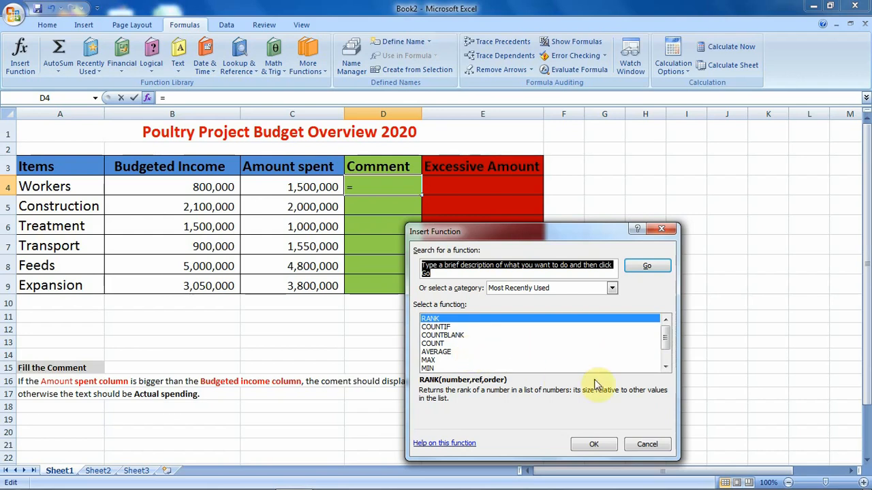
drag(668, 342, 669, 357)
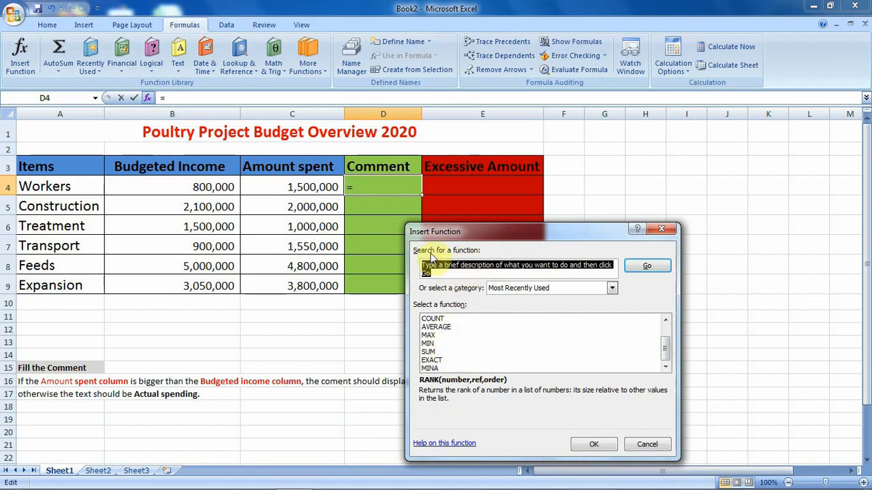
key(BackSpace)
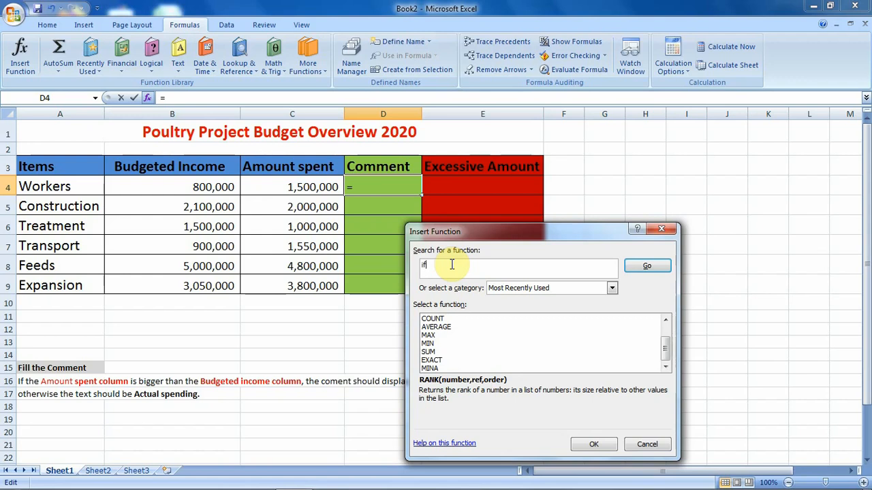
key(Return)
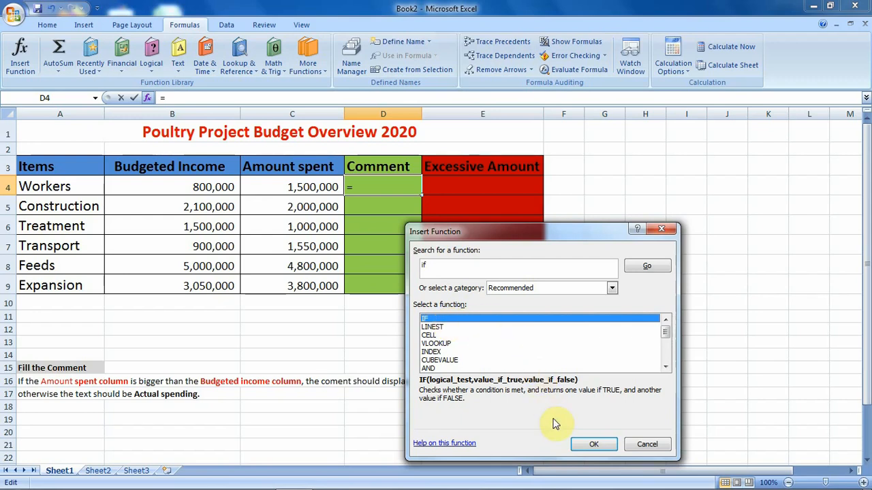
click(594, 445)
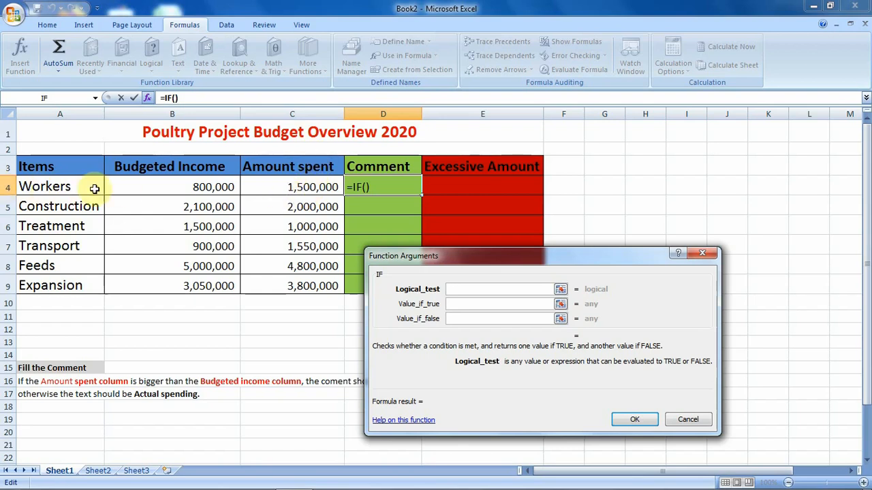
Set the IF function's logical test to C4>B4 and its value if true to "Over spending".
click(301, 187)
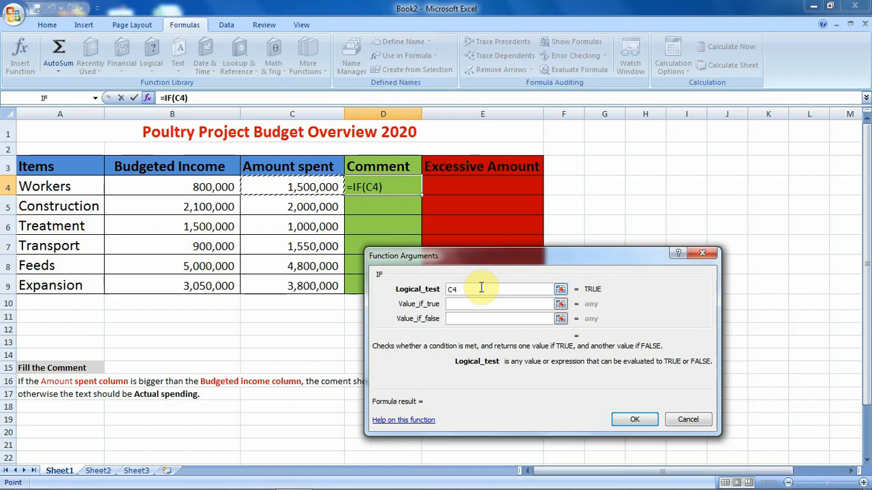
text(>)
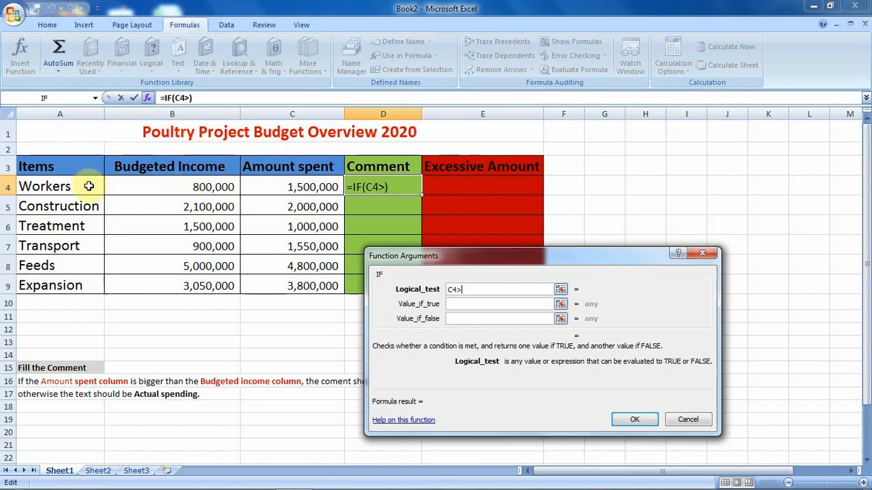
click(209, 186)
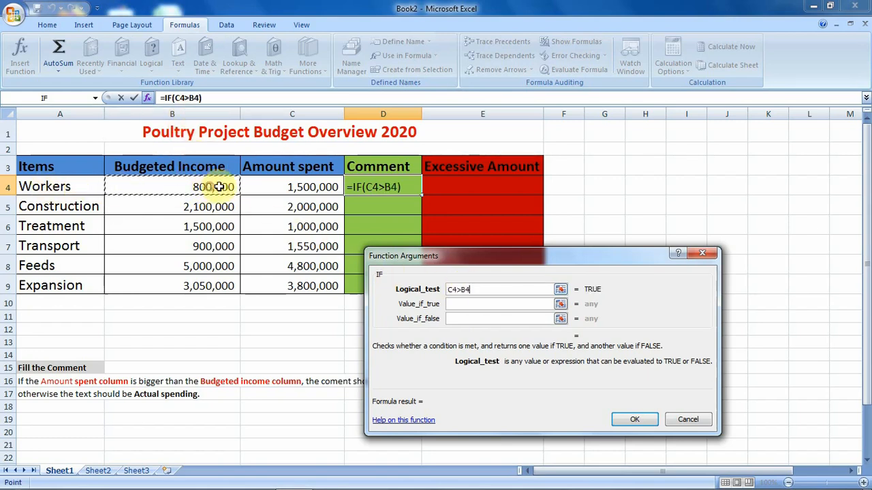
click(460, 305)
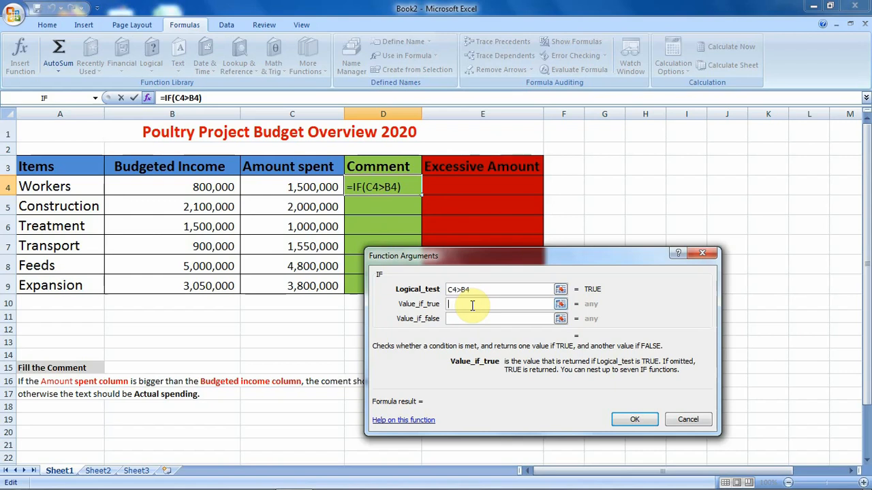
text(Over sp)
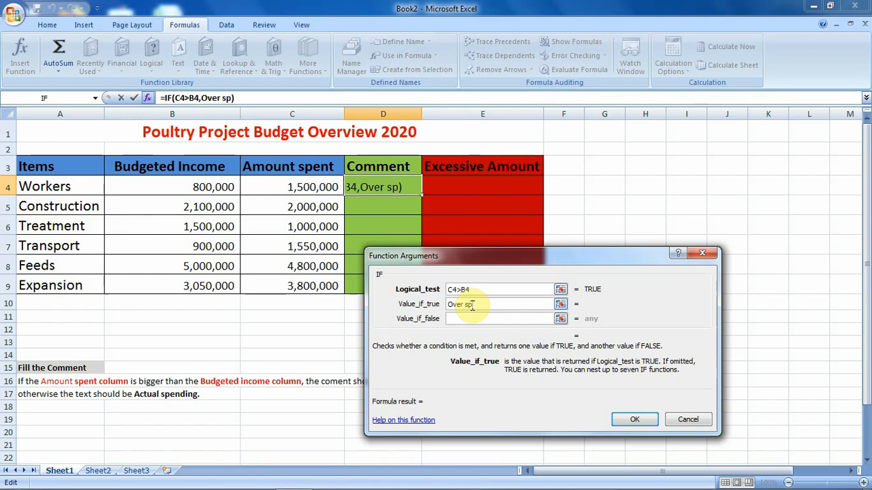
text(endin)
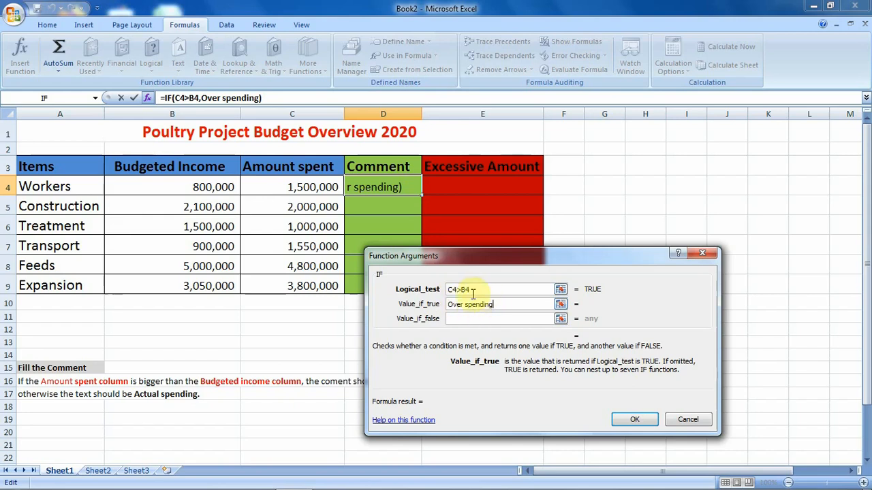
Set the value if false to "Actual spending" and complete the IF formula in D4.
click(472, 318)
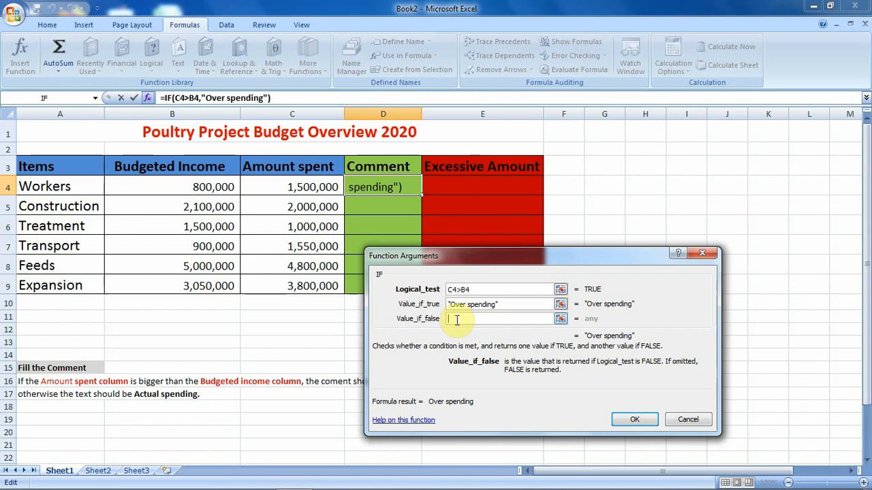
text(A)
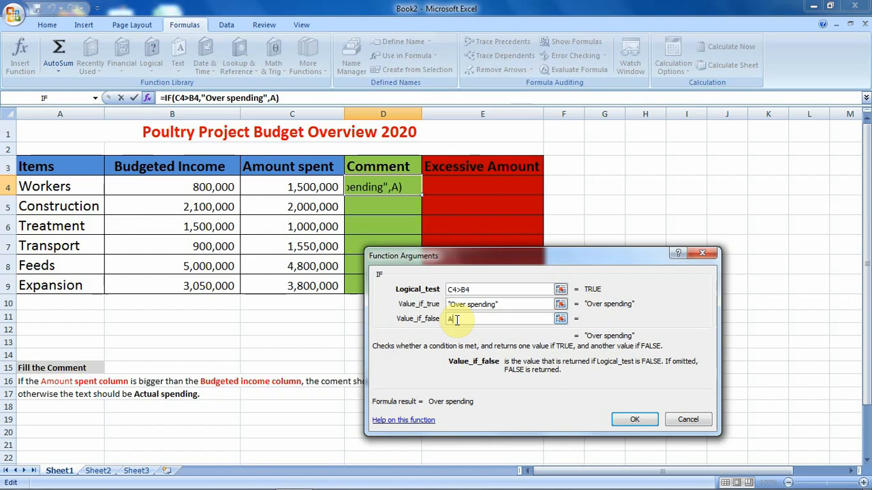
text(ctual)
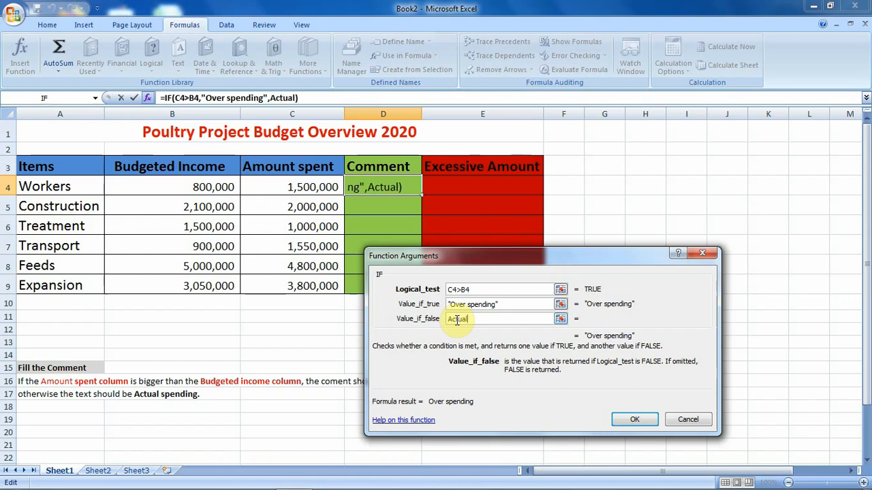
text( spen)
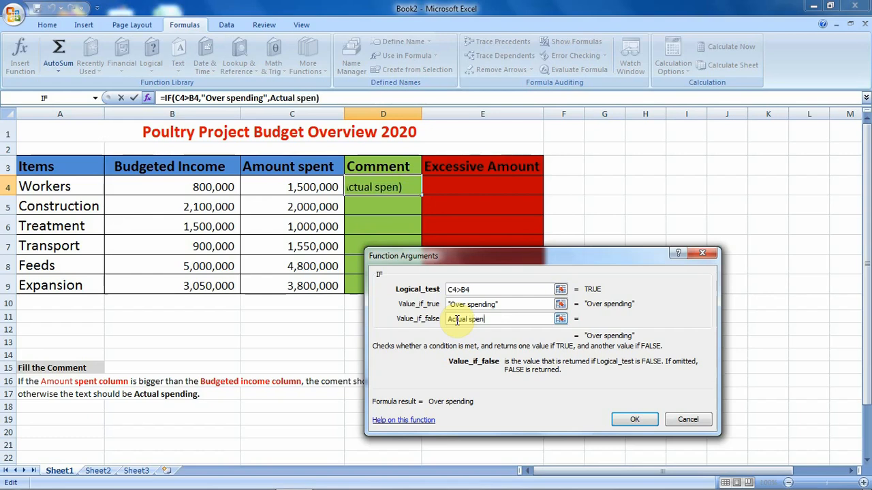
text(ding)
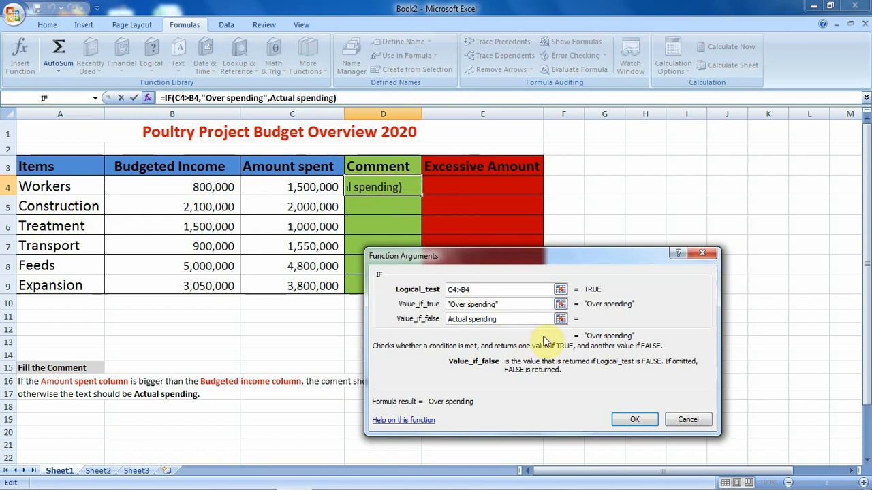
click(634, 420)
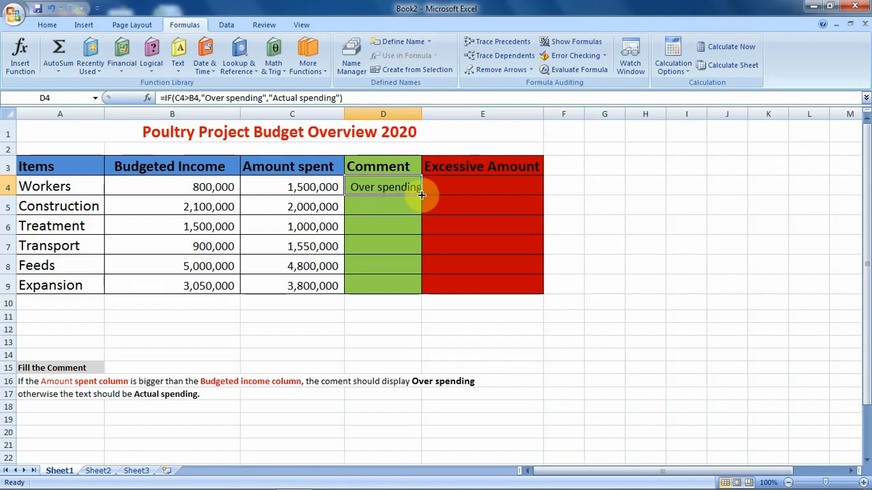
Fill the D4 formula down to D9 and autofit the width of the Comment column.
drag(422, 196, 415, 287)
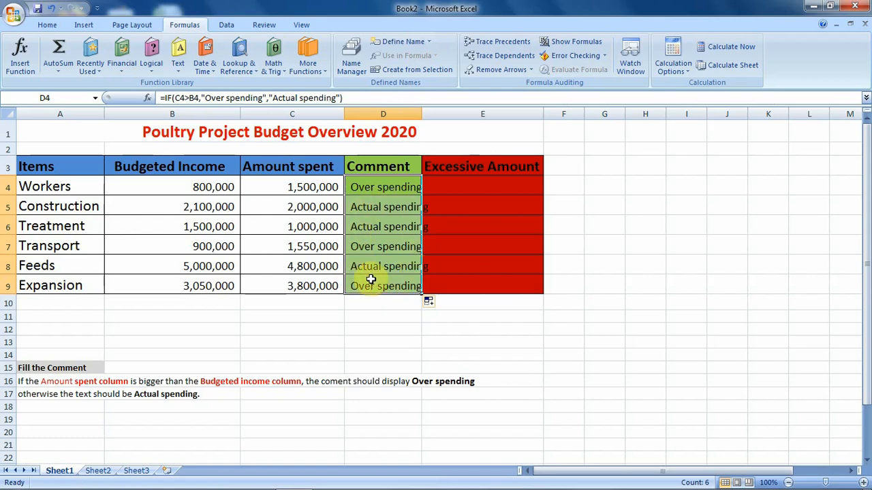
double_click(422, 114)
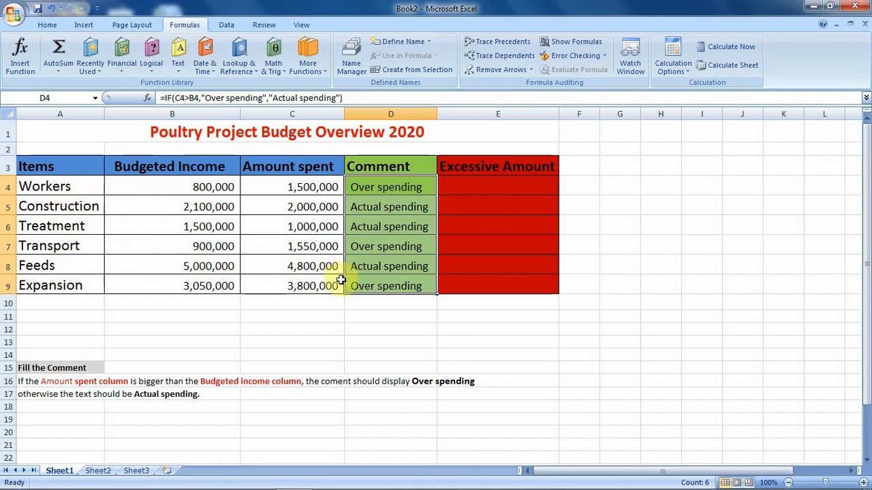
Insert the IF function into Excessive Amount cell E4 and set its logical test to C4>B4.
click(488, 189)
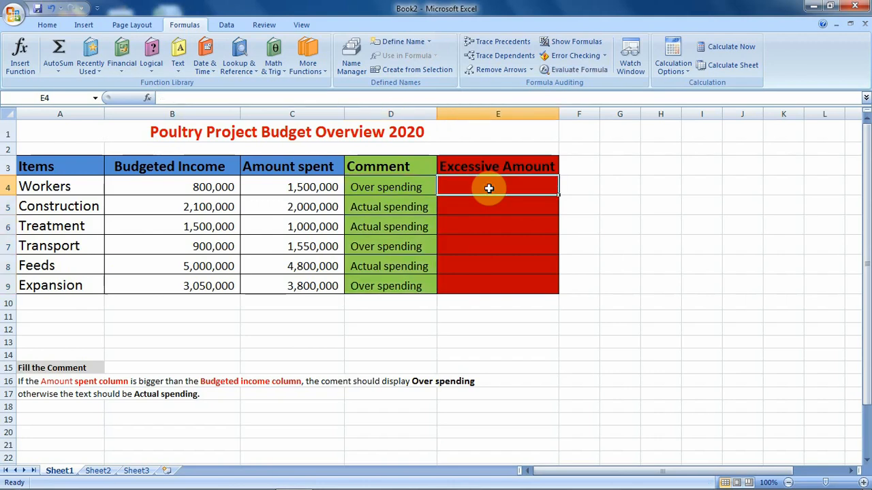
click(21, 56)
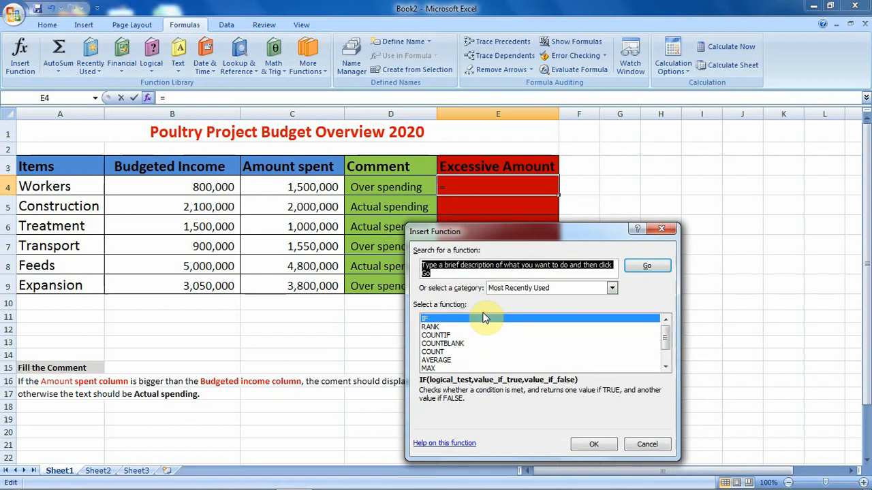
click(590, 446)
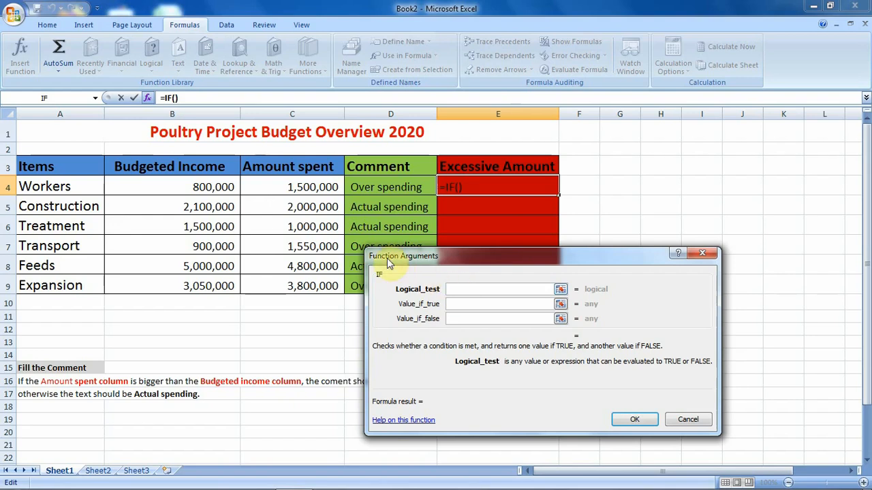
click(295, 188)
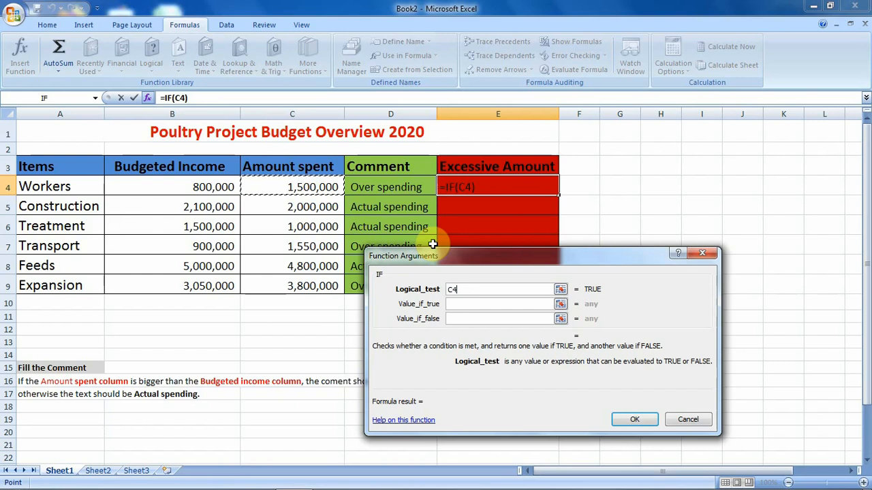
text(>)
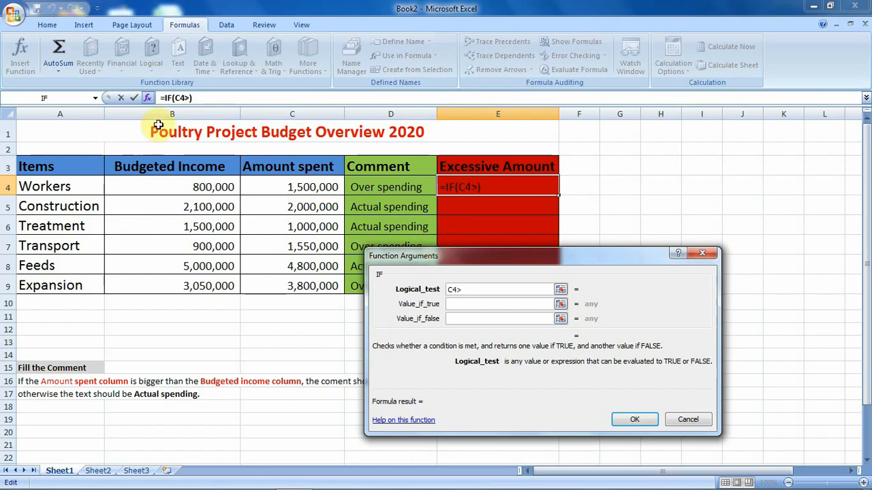
click(184, 187)
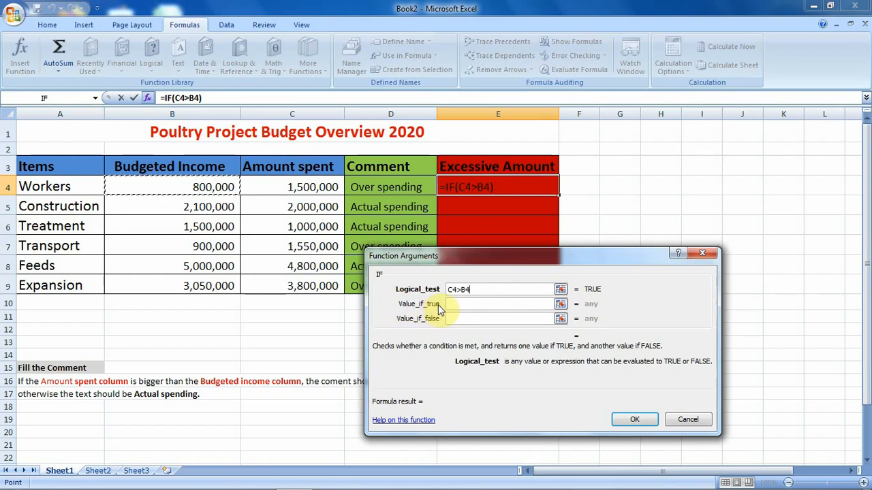
Set the value if true to C4-B4 and the value if false to 0, completing the IF formula in E4.
click(462, 304)
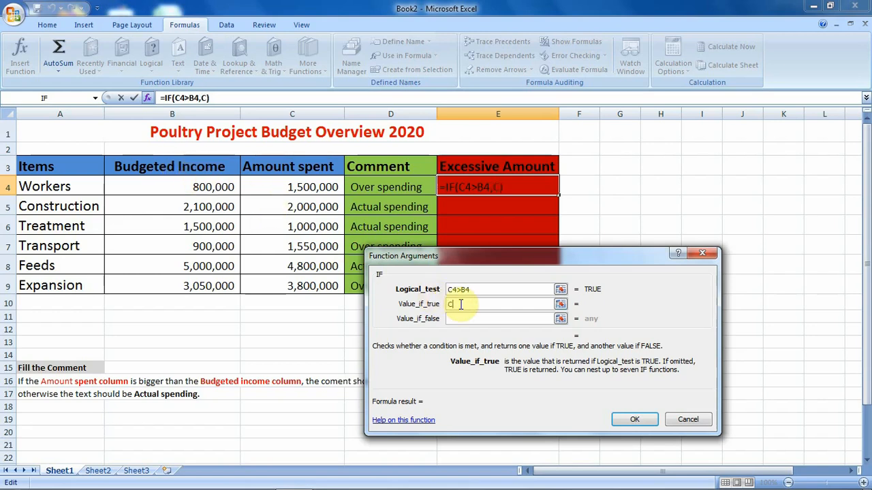
text(4)
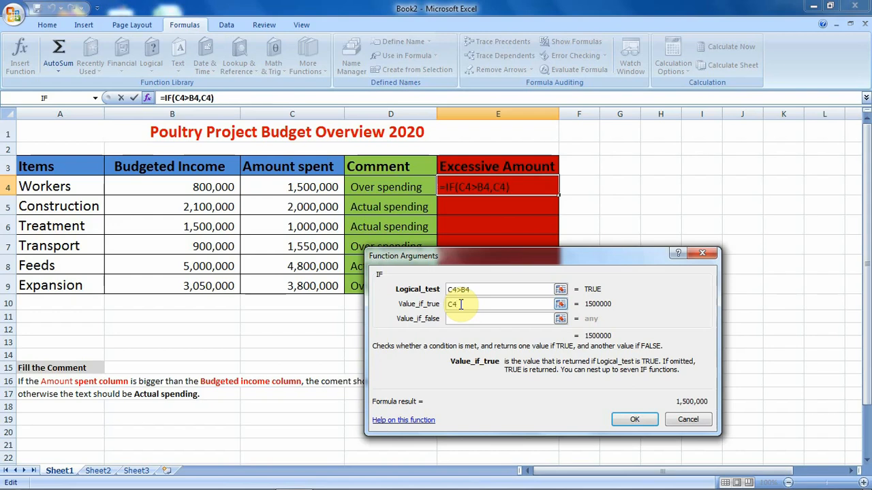
text(-)
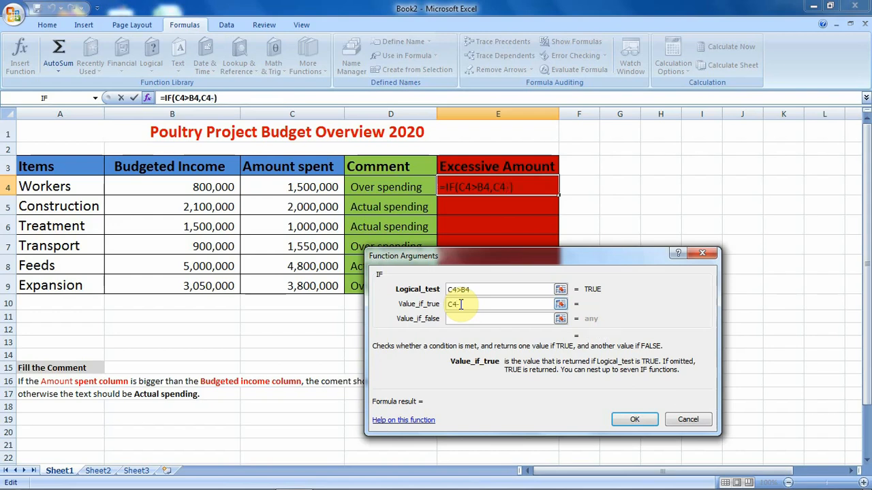
text(B4)
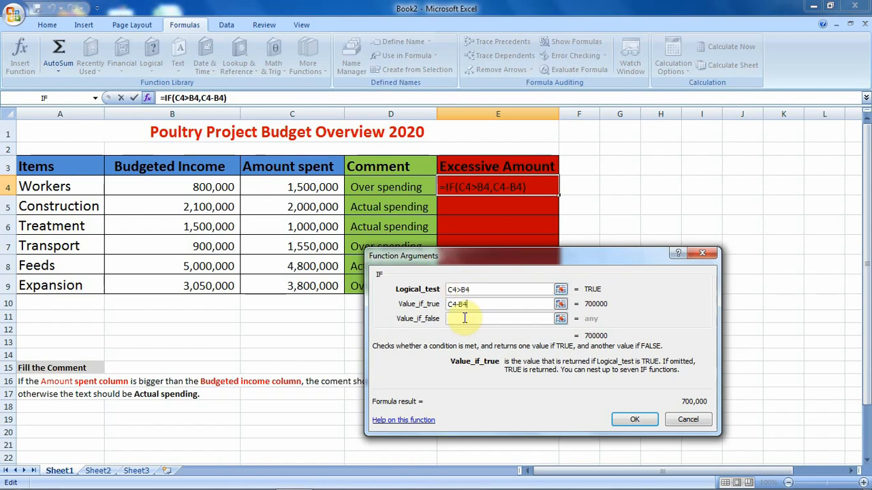
click(464, 319)
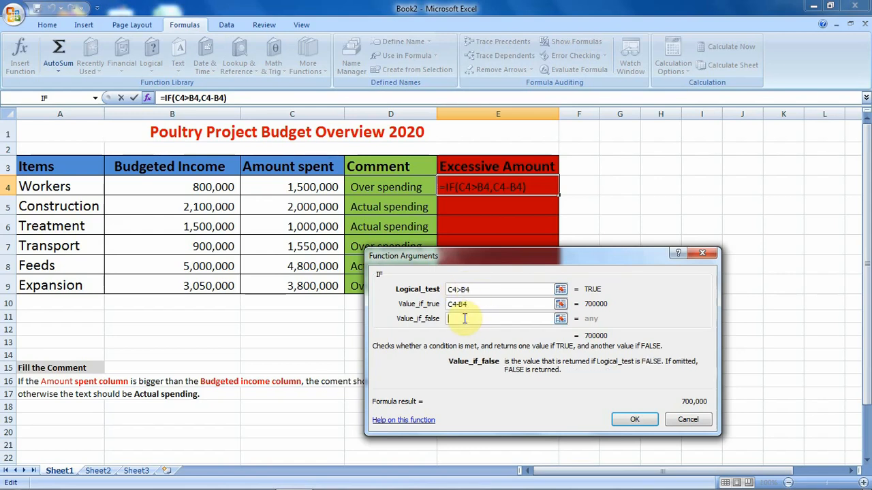
text(0)
click(634, 420)
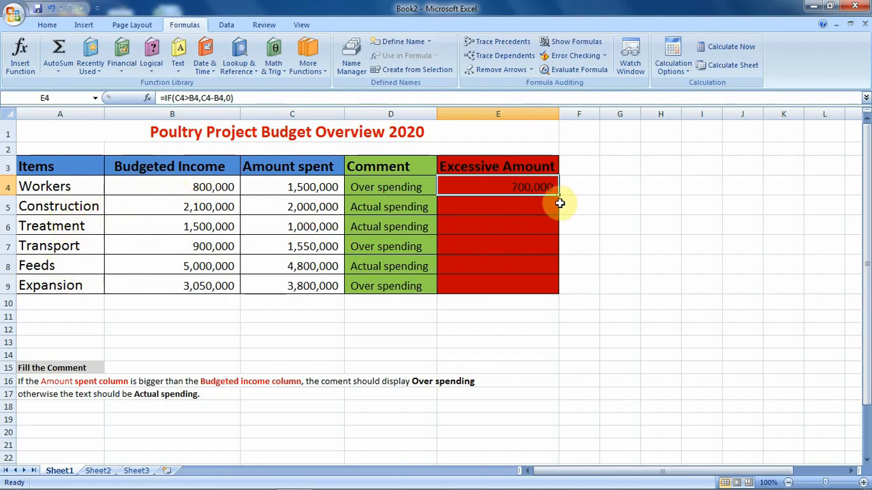
Fill the E4 formula down the Excessive Amount column to E9.
drag(558, 196, 558, 287)
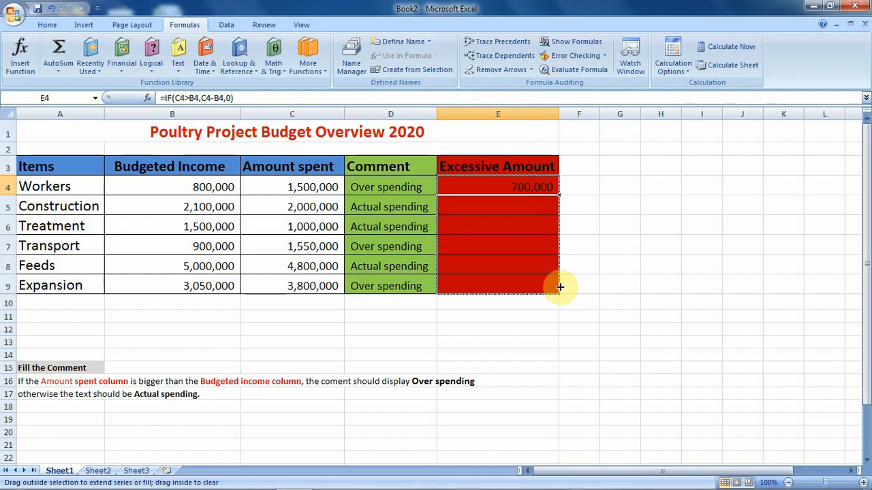
drag(560, 287, 559, 288)
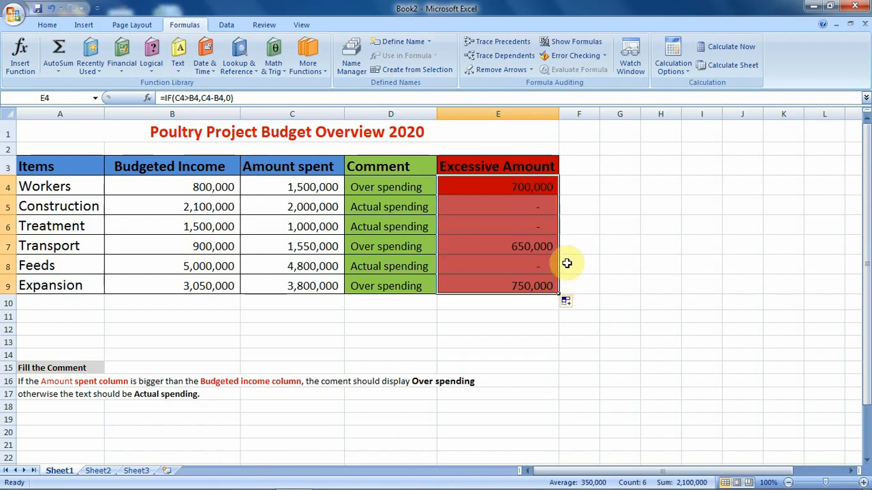